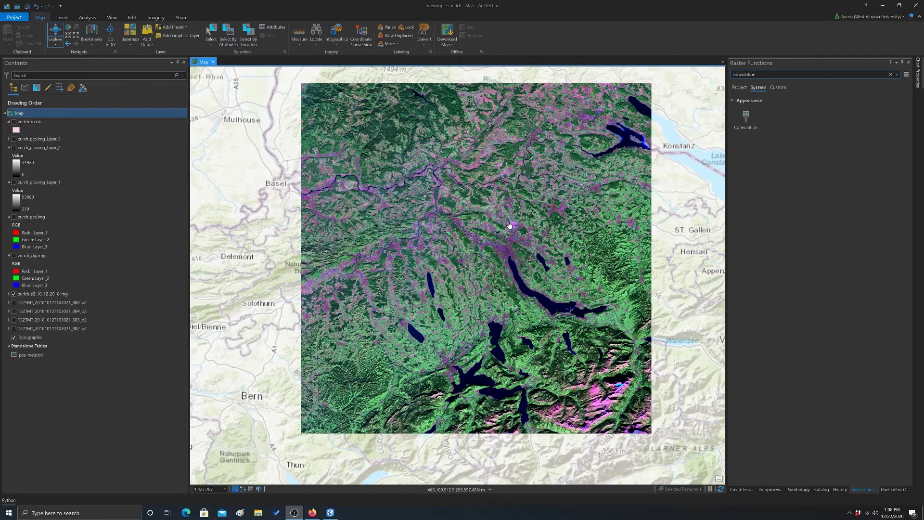
Zoom in and recenter the map so the Zurich Sentinel-2 image fills the view
scroll(507, 235, up, 1)
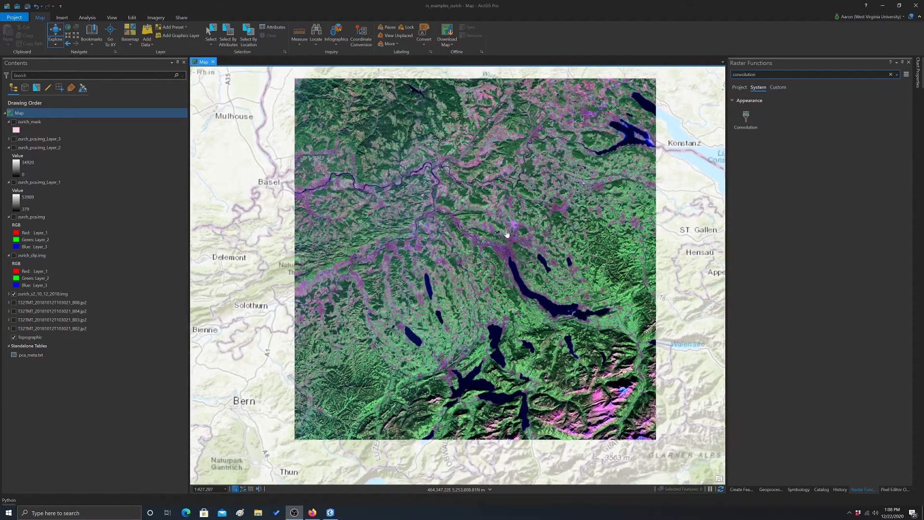
scroll(507, 234, up, 1)
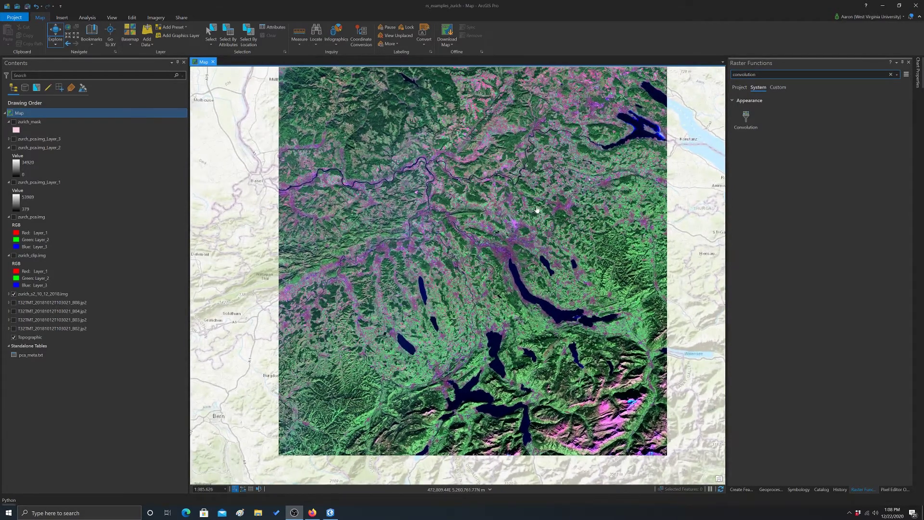
mouse_move(435, 207)
mouse_down()
mouse_move(441, 237)
mouse_move(444, 221)
mouse_up()
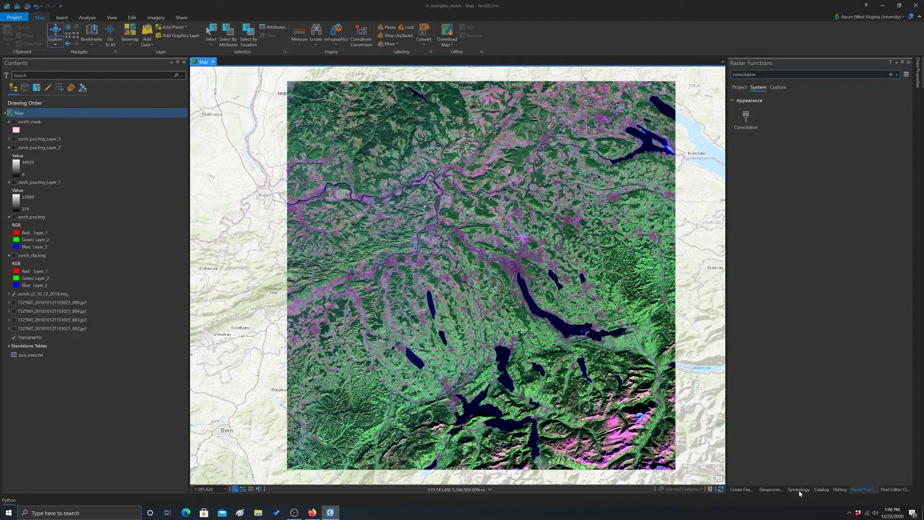
Find the Resample tool by searching Geoprocessing for 'resampl' and open it
click(771, 489)
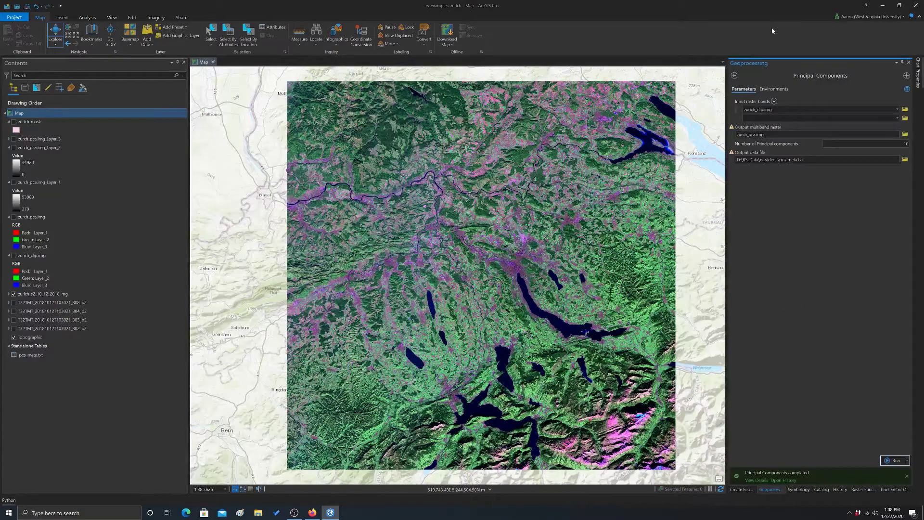
click(735, 75)
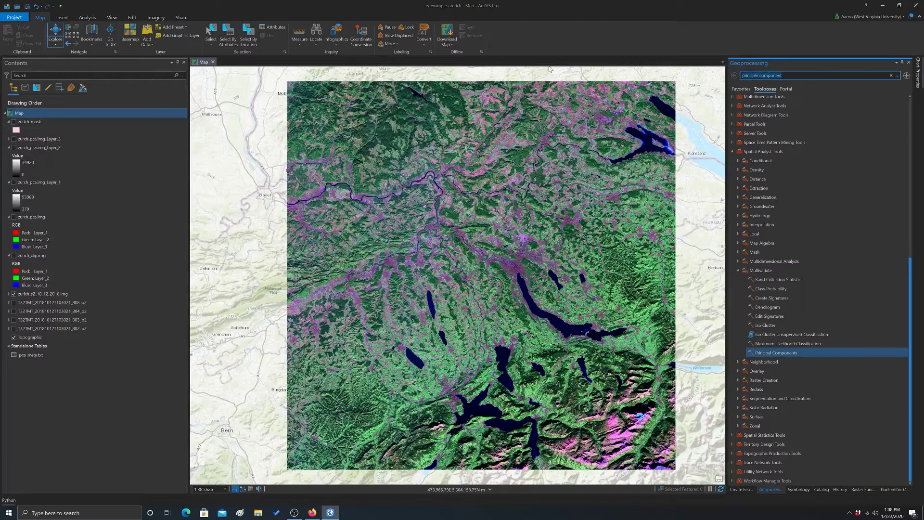
text(resa)
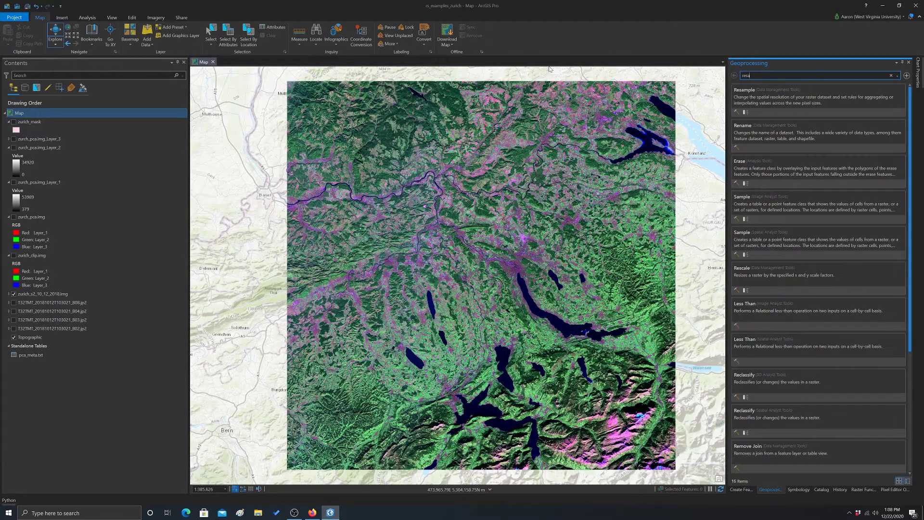
text(mp)
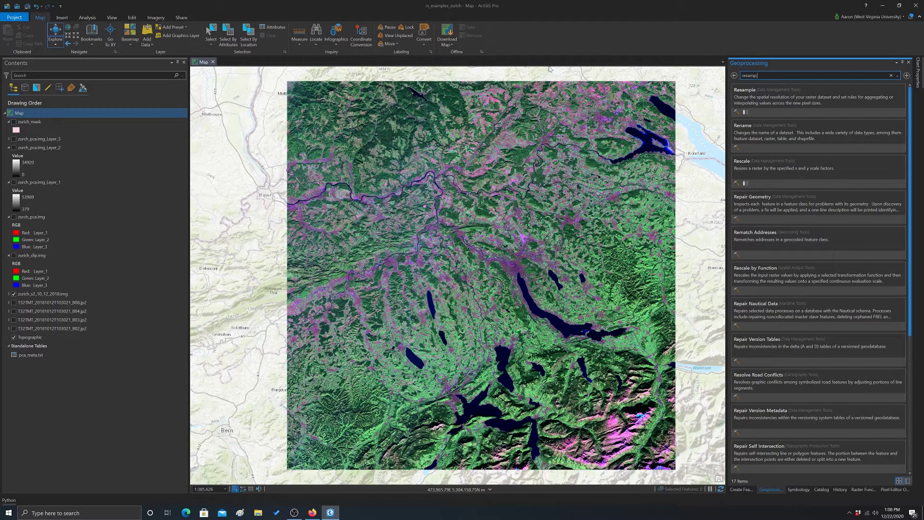
text(le)
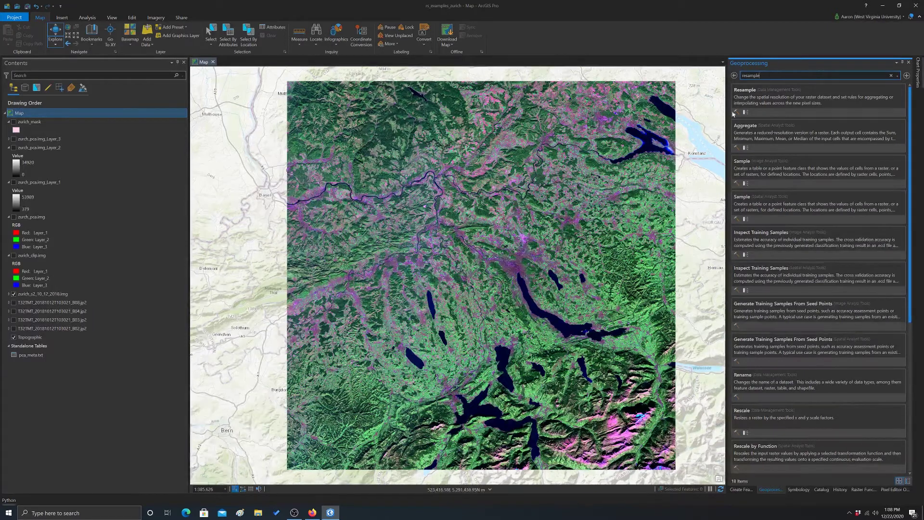
click(768, 91)
double_click(770, 225)
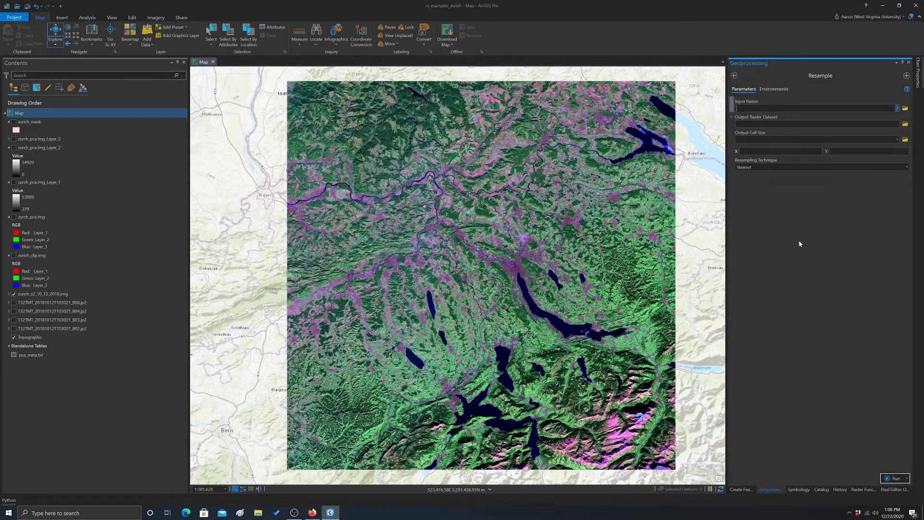
Set the input raster to zurich_clip.img and the output cell size to 30 by 30
click(897, 109)
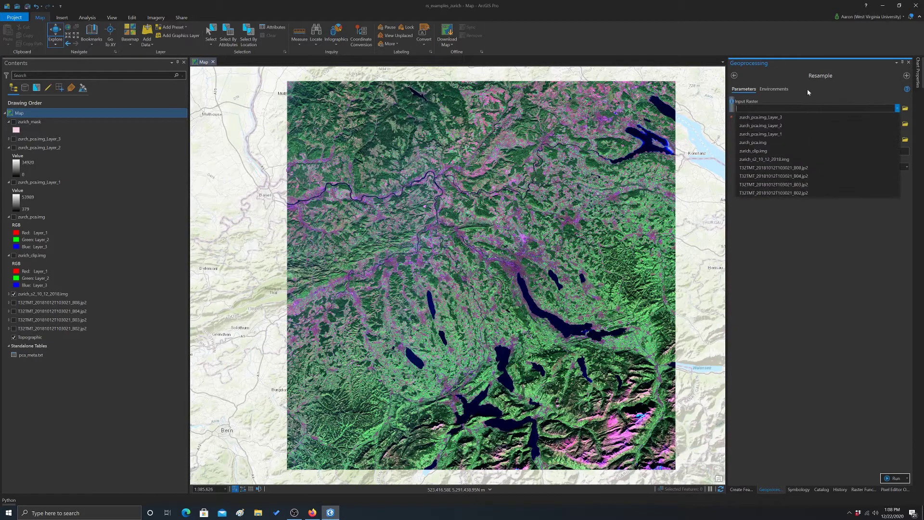
click(756, 150)
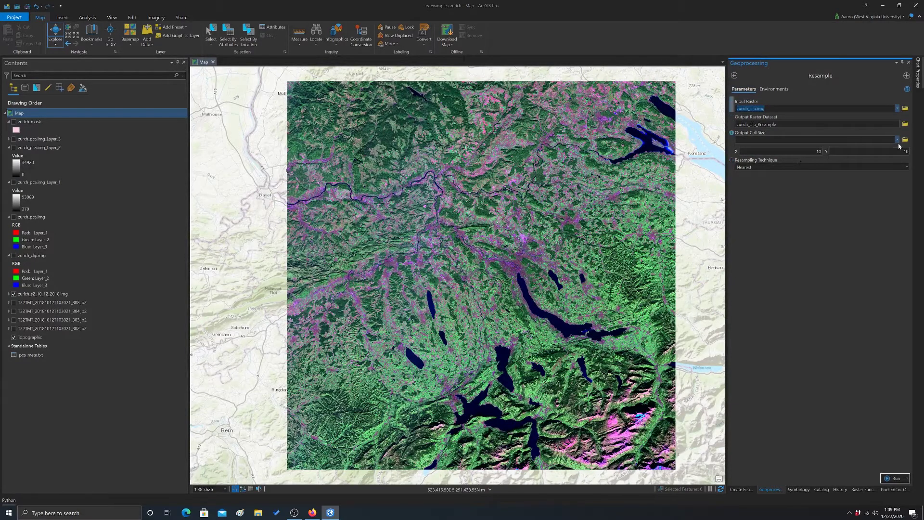
key(Tab)
text(3)
key(BackSpace)
text(30)
Choose Bilinear as the resampling technique
click(897, 139)
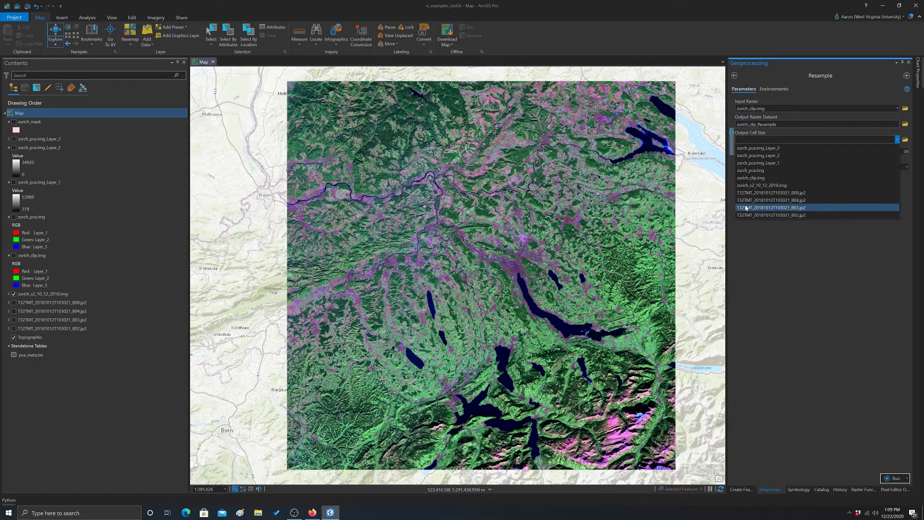
click(915, 126)
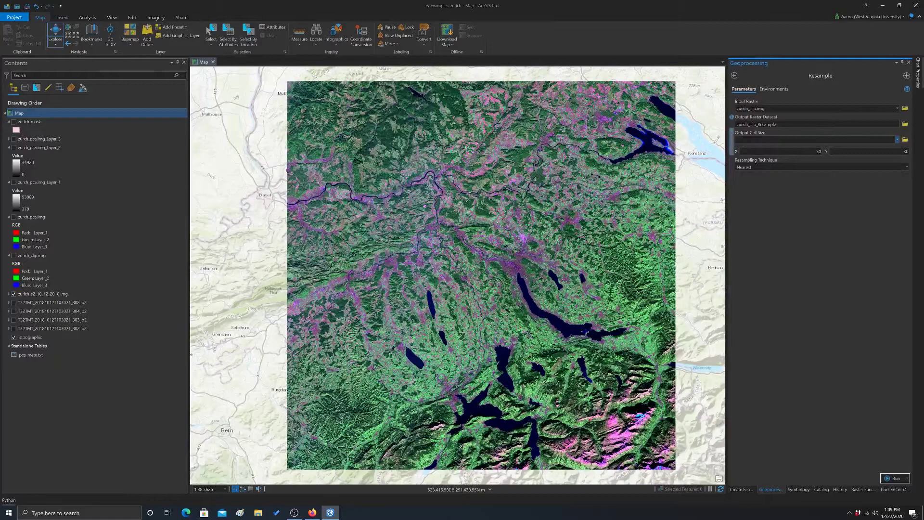
click(907, 167)
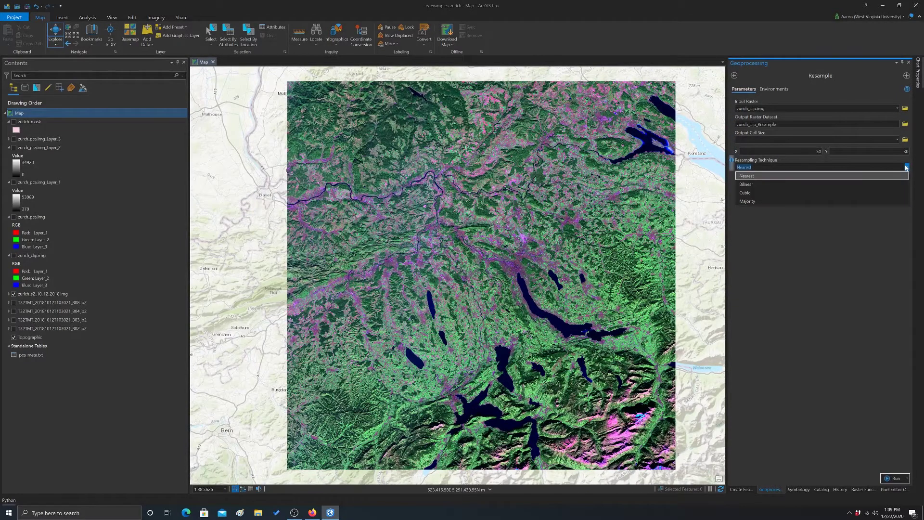
click(747, 185)
click(907, 167)
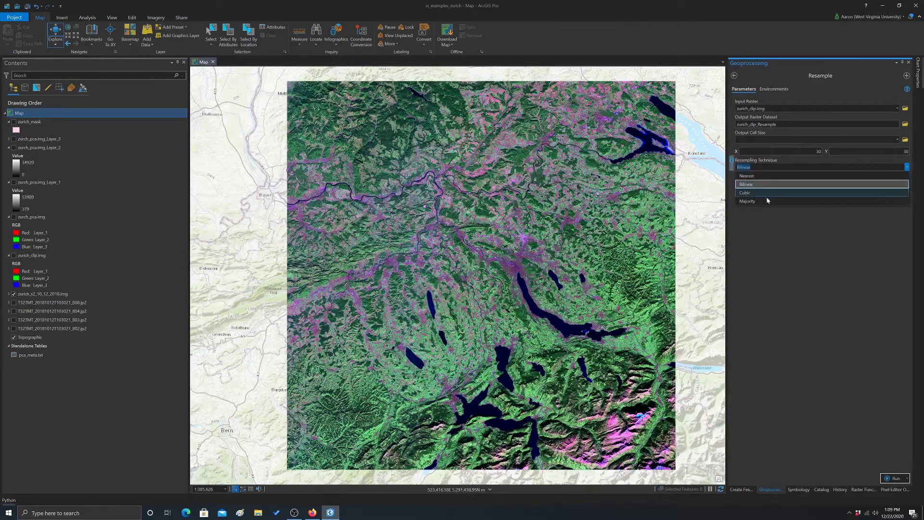
key(Escape)
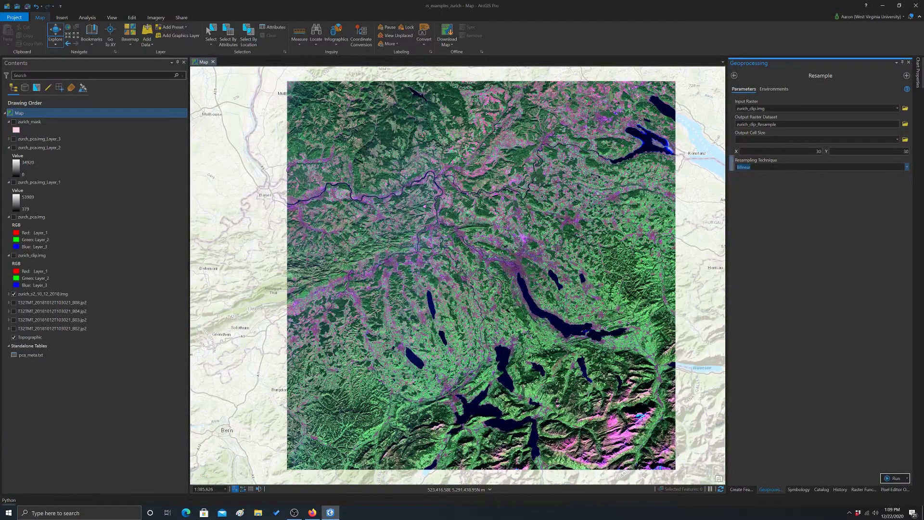
Save the Resample output raster as zurich_30m.tif in the rs_videos folder
click(905, 124)
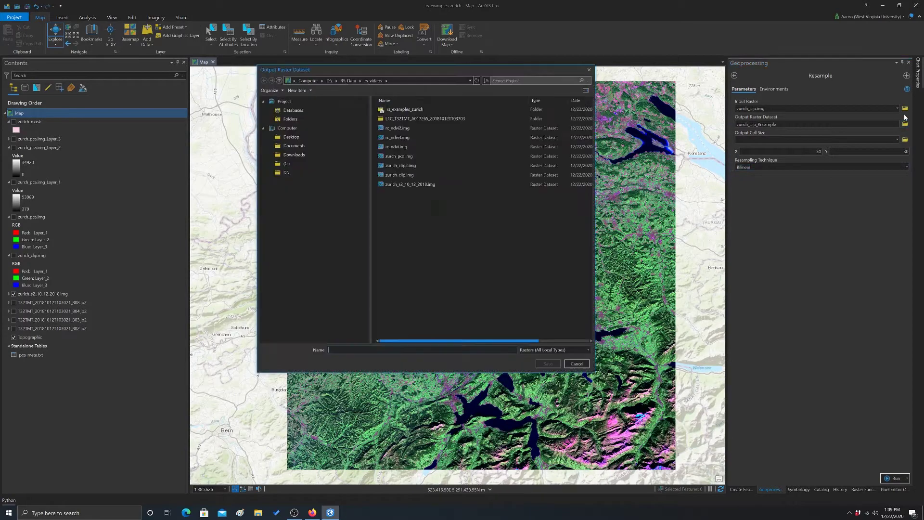
click(362, 346)
text(zurich_)
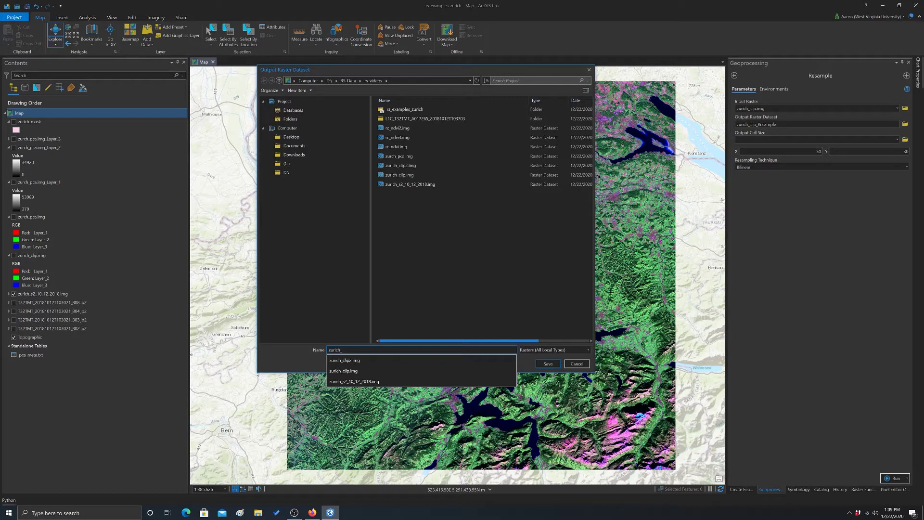
text(30m)
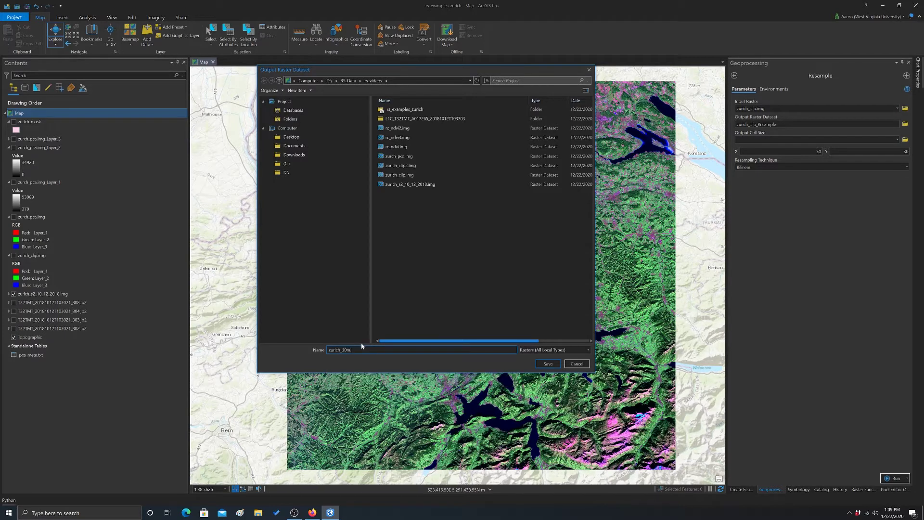
text(.tif)
click(548, 364)
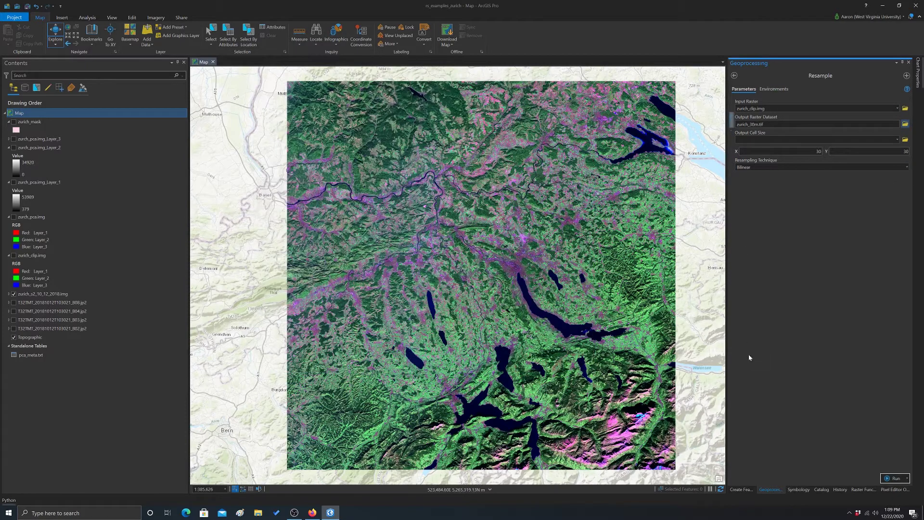
Run the Resample tool to produce zurich_30m.tif
click(894, 478)
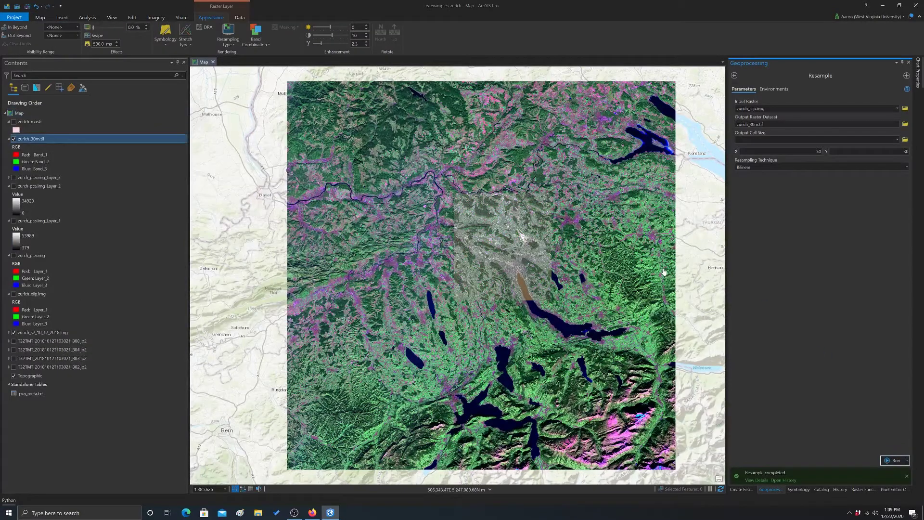
scroll(482, 264, up, 3)
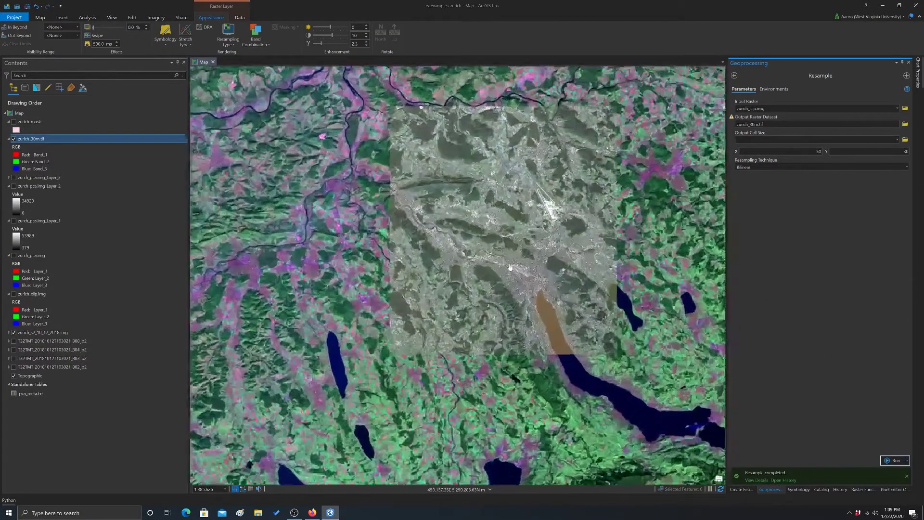
scroll(515, 191, up, 2)
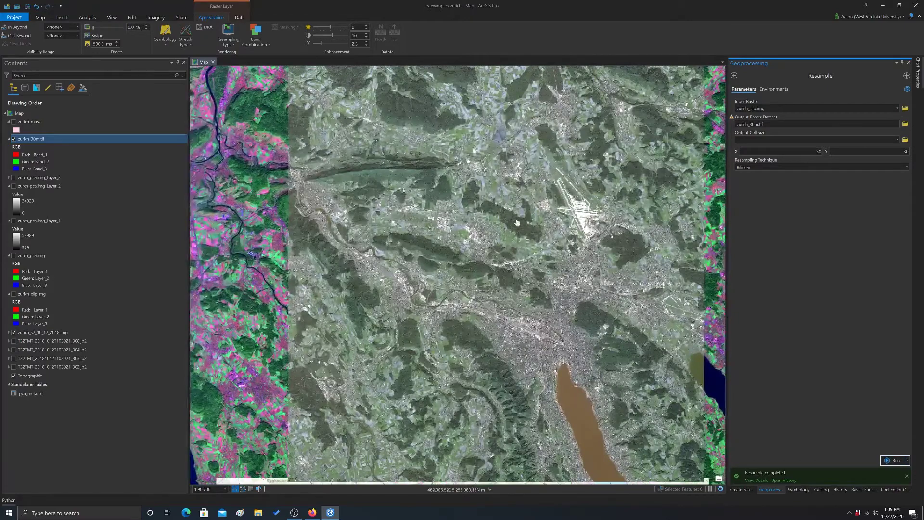
Display the image in S2 FC2 false colour (bands 10, 7, 2) and zoom into the city
click(256, 37)
click(265, 131)
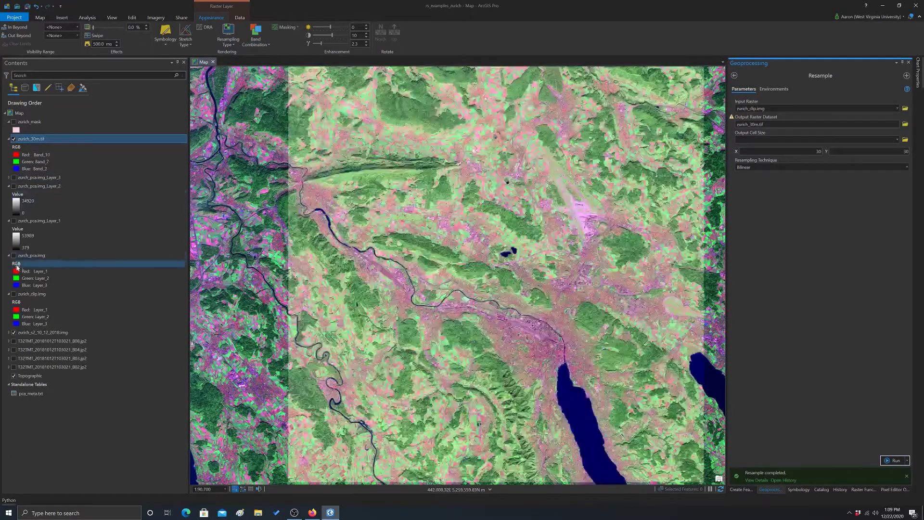
click(44, 332)
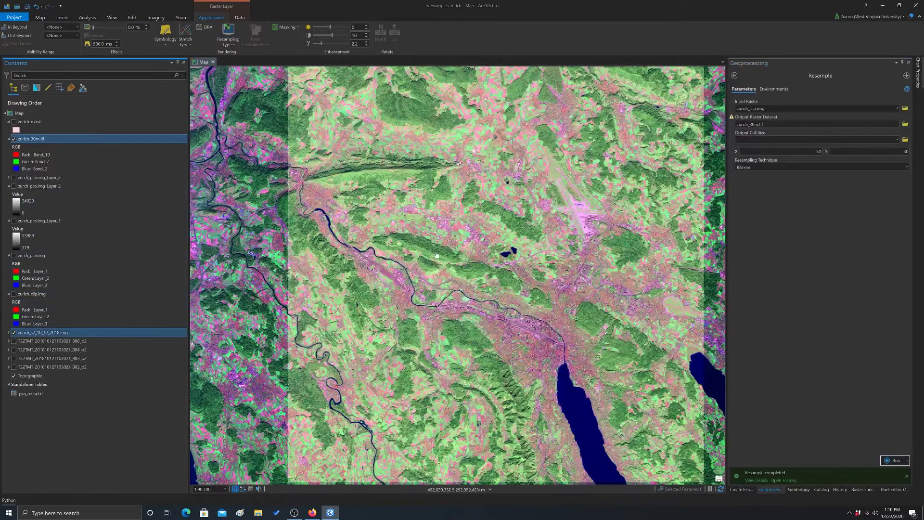
scroll(603, 278, up, 3)
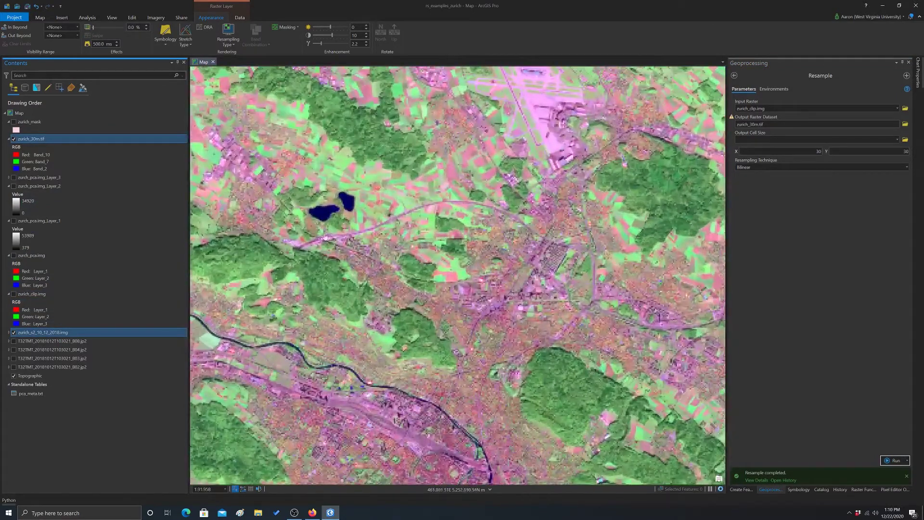
drag(570, 229, 601, 241)
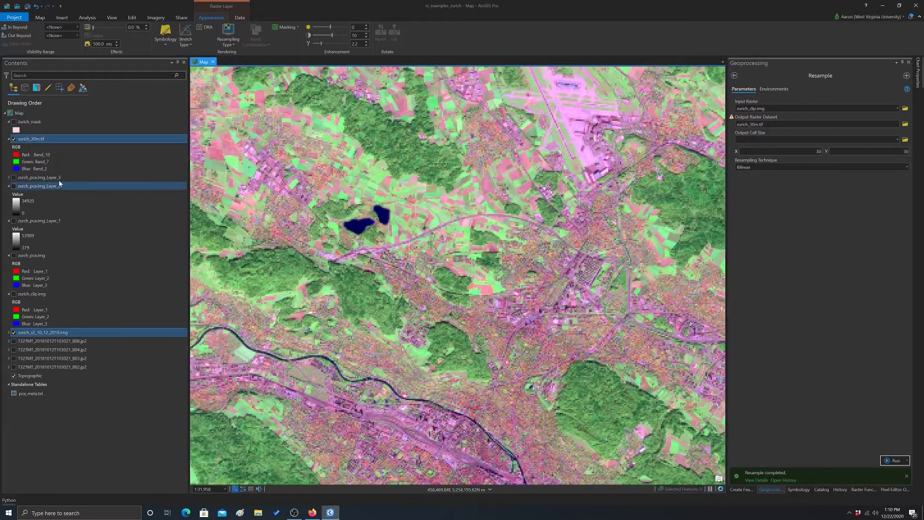
right_click(36, 143)
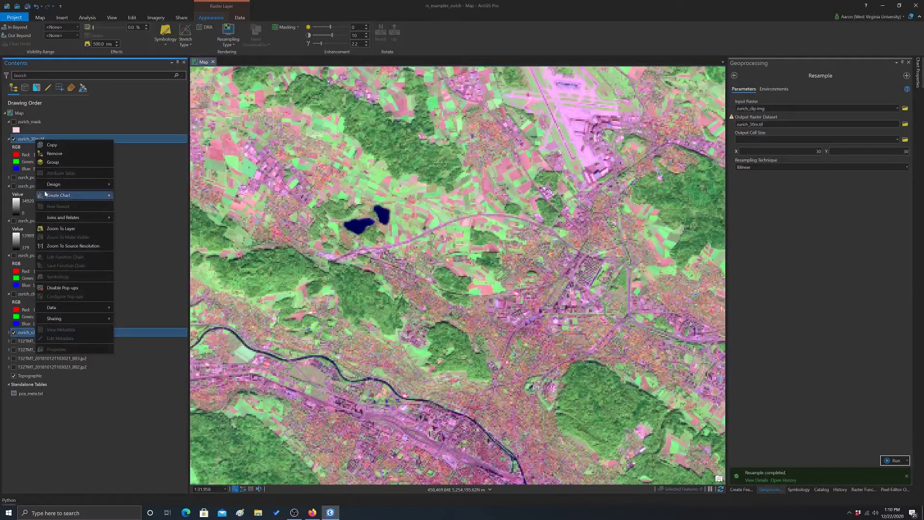
click(19, 113)
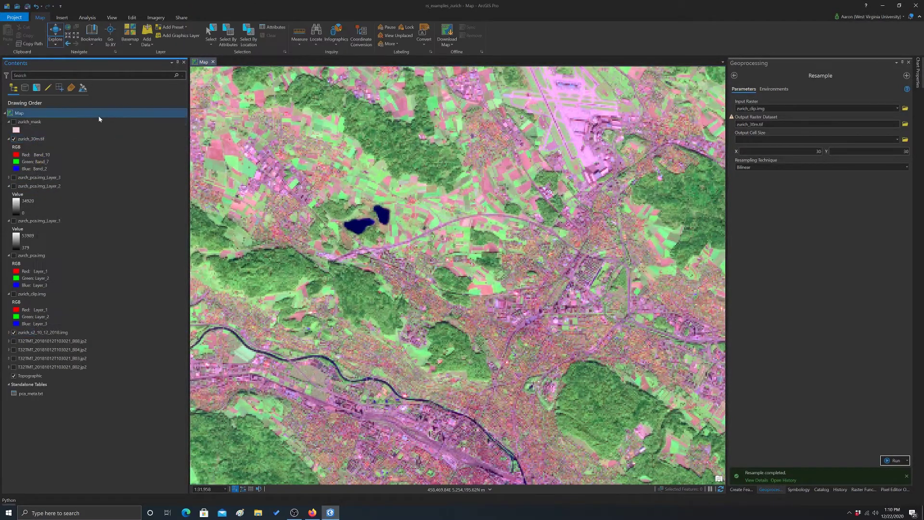
right_click(26, 140)
click(47, 347)
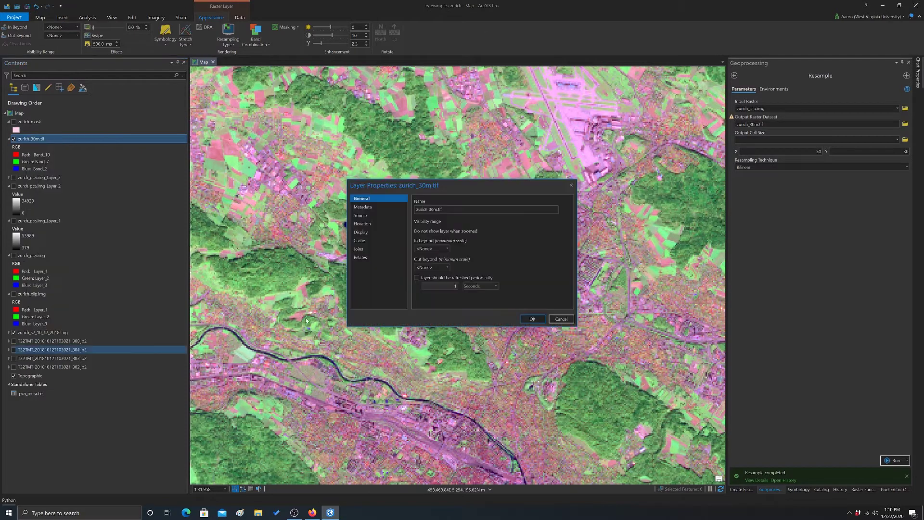
click(367, 218)
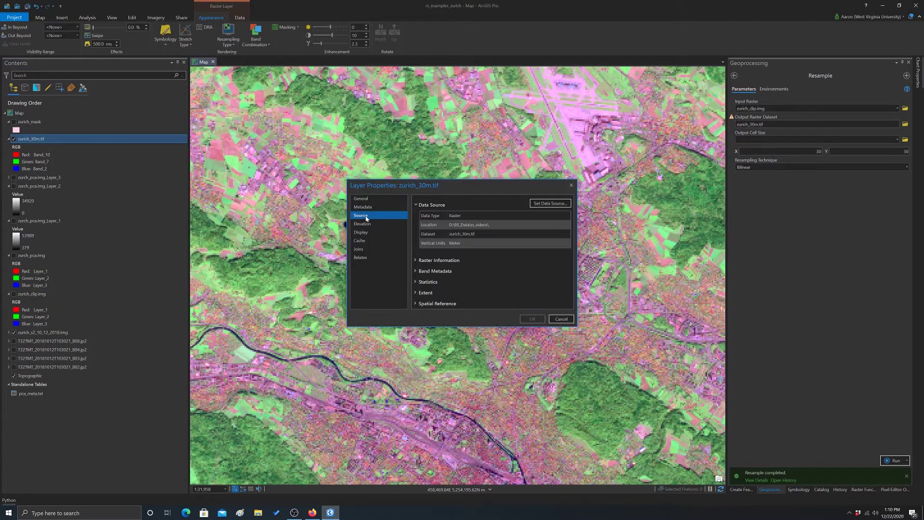
click(417, 261)
scroll(481, 221, down, 3)
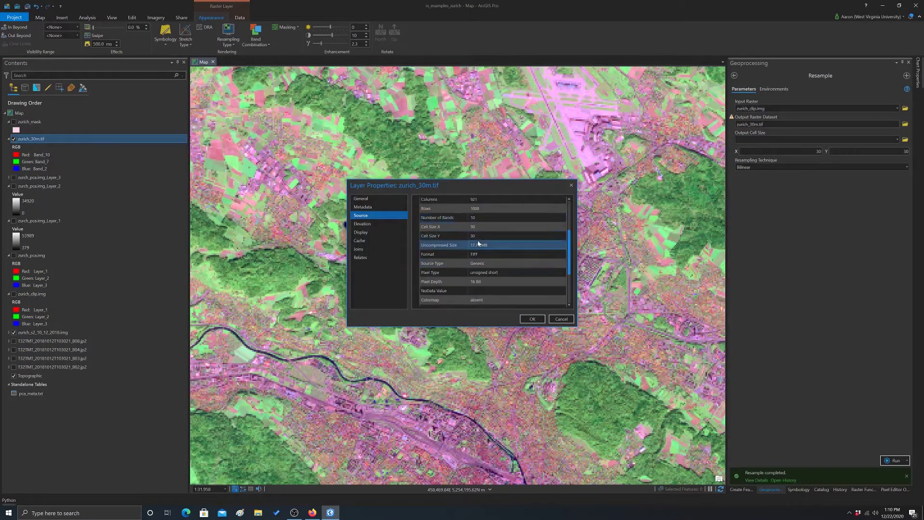
scroll(484, 236, up, 1)
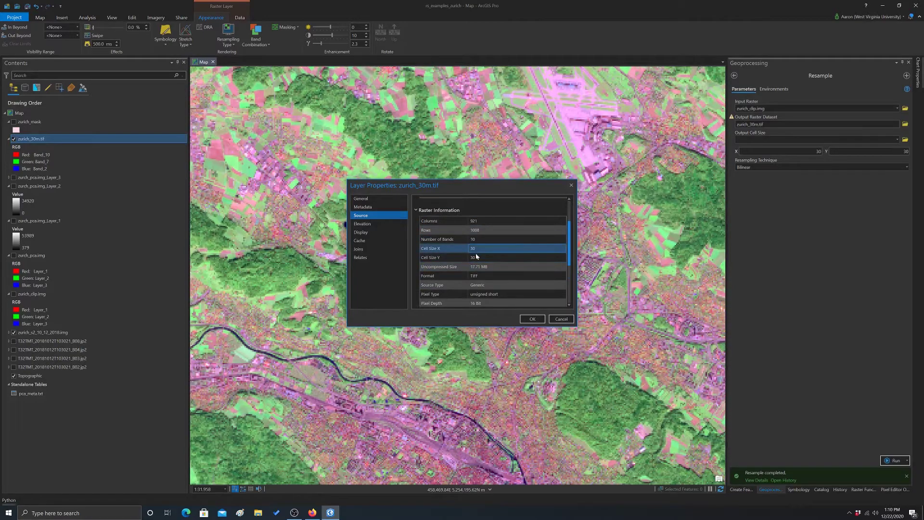
click(572, 186)
scroll(501, 244, down, 2)
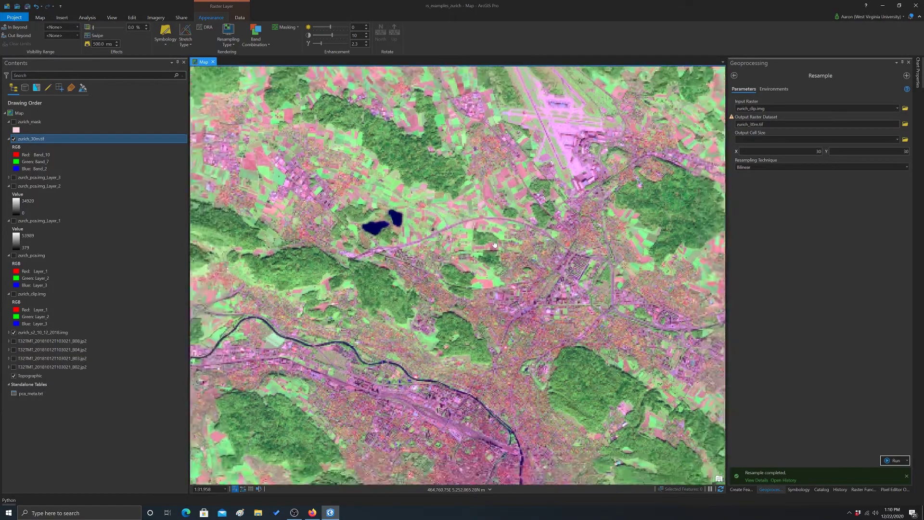
scroll(511, 241, up, 1)
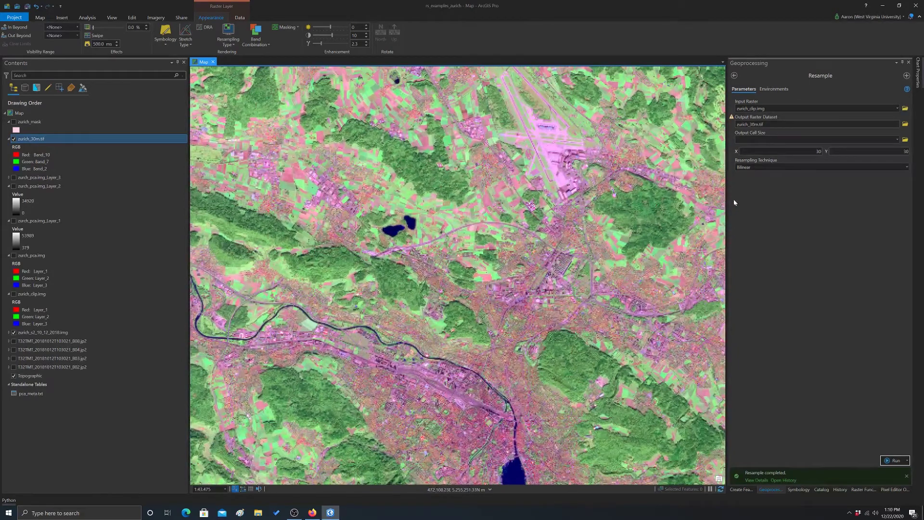
Search Geoprocessing for 'aggrega' and open the Spatial Analyst Aggregate tool
click(734, 76)
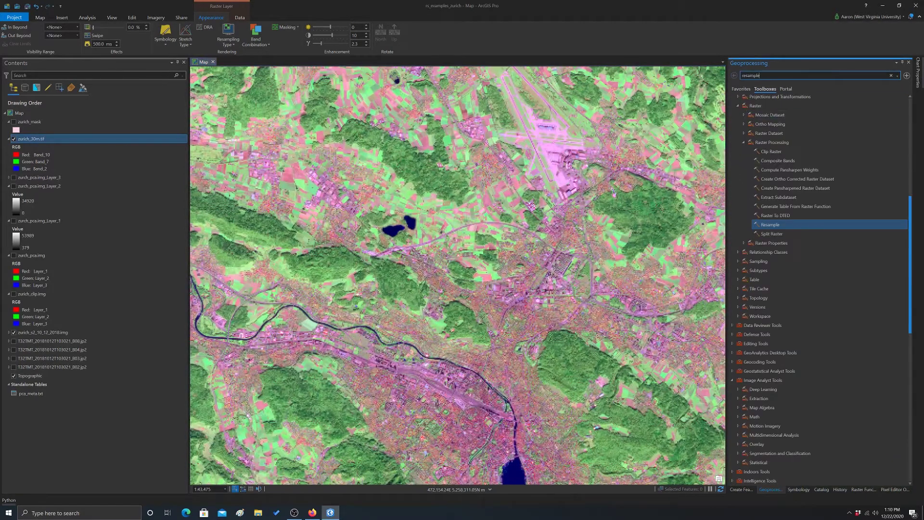
key(ctrl+a)
text(aggrega)
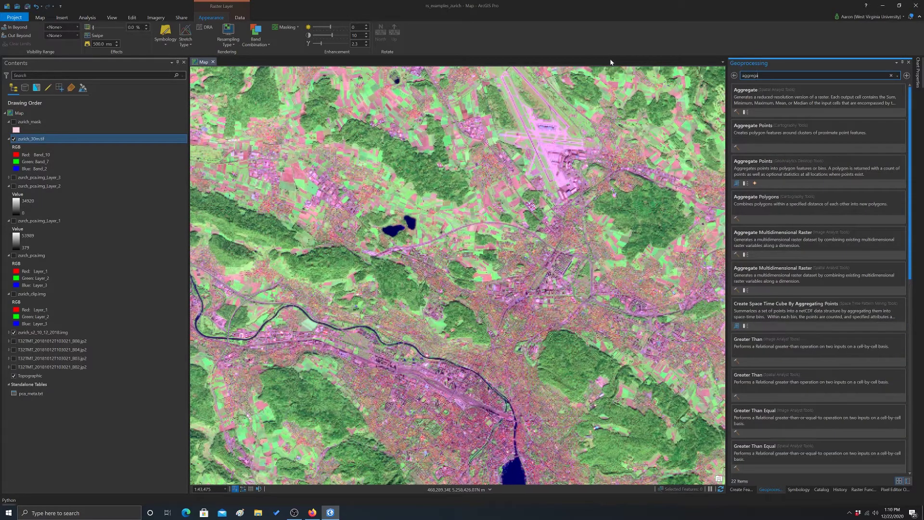
click(765, 93)
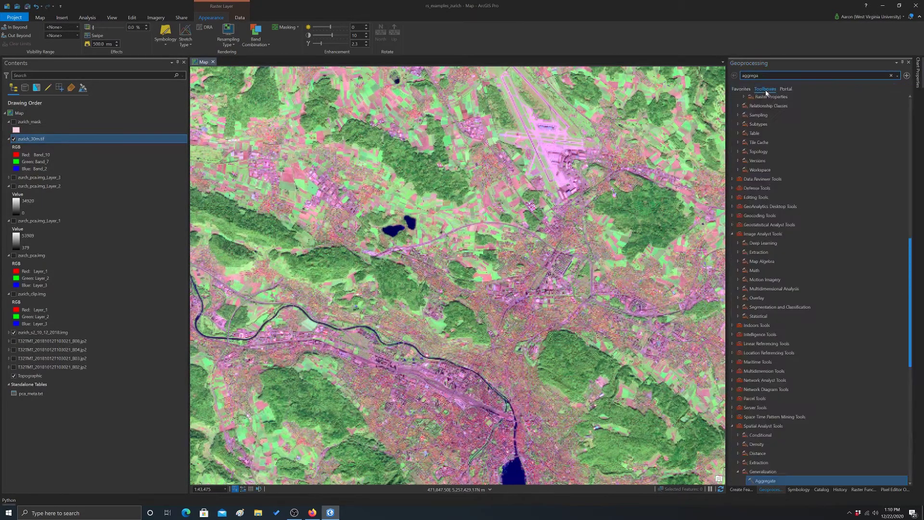
double_click(759, 481)
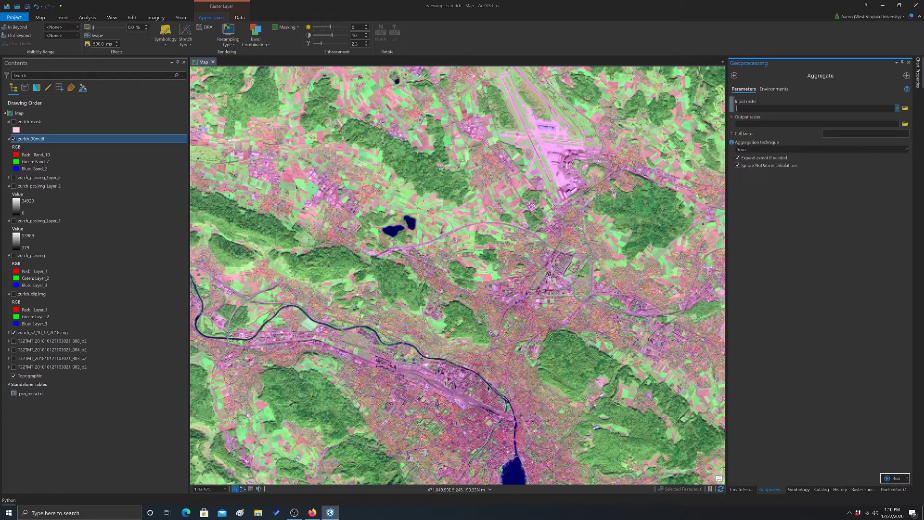
Set Aggregate to zurich_clip.img, cell factor 5, Median, with Expand extent and Ignore NoData unchecked
click(897, 108)
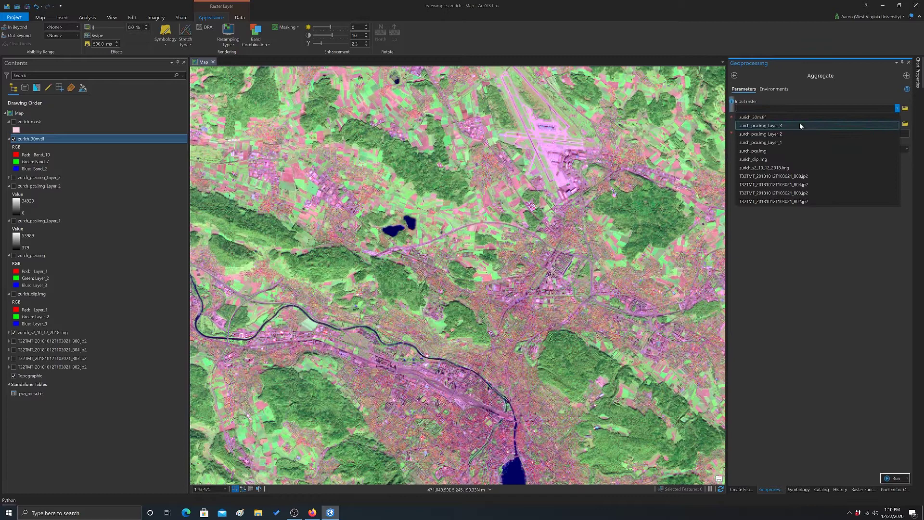
click(753, 160)
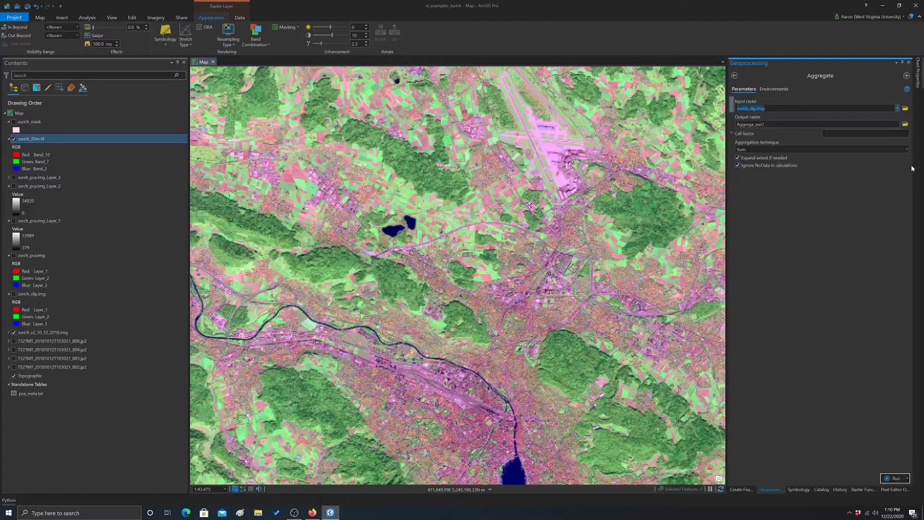
click(854, 133)
click(890, 165)
click(756, 149)
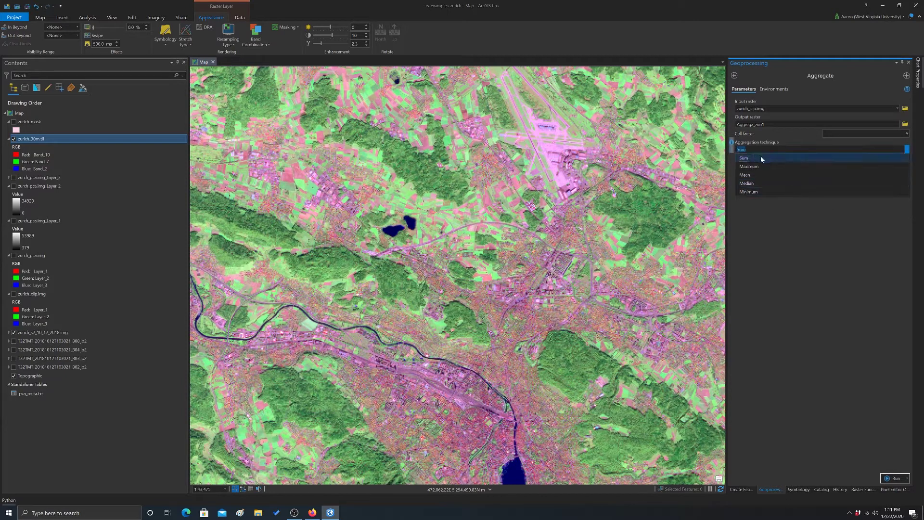
click(749, 184)
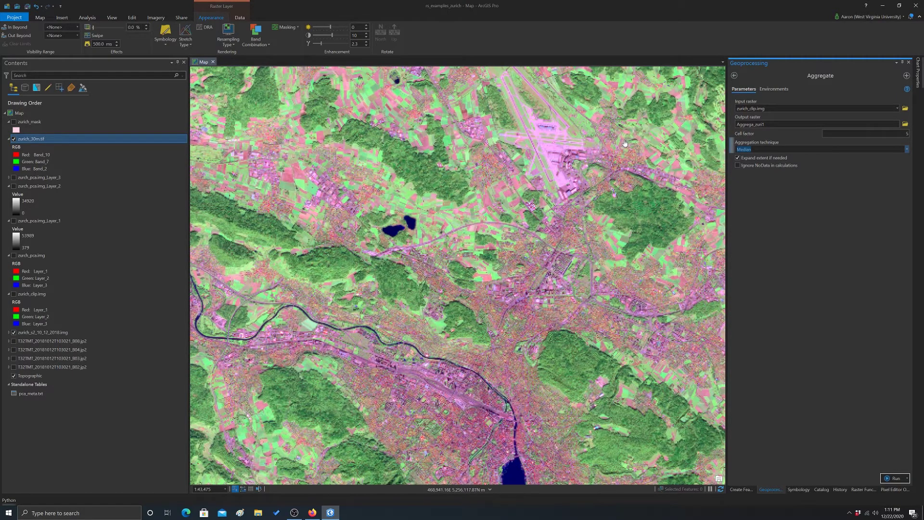
click(751, 149)
click(738, 158)
click(893, 478)
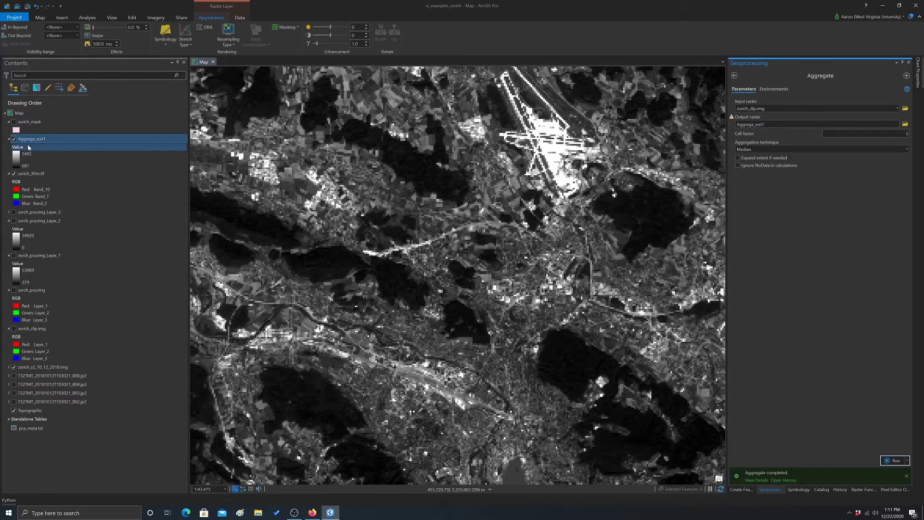
right_click(32, 140)
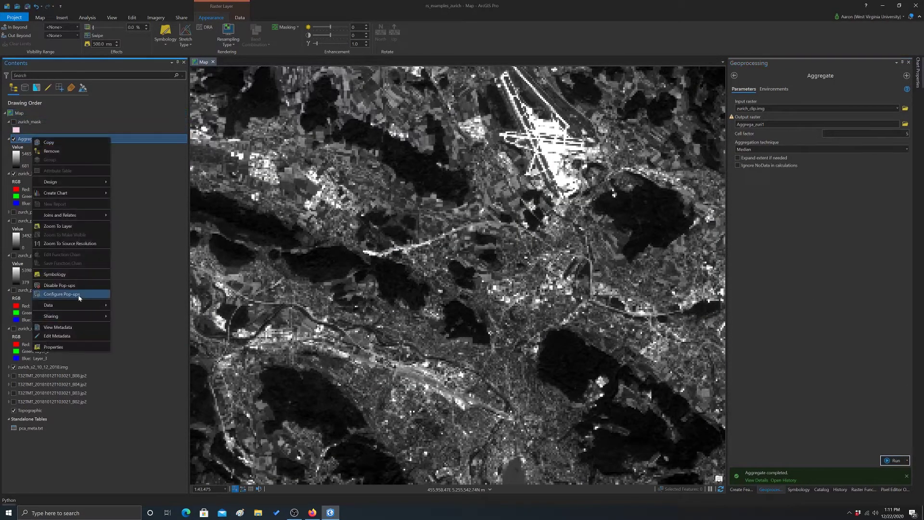
click(71, 226)
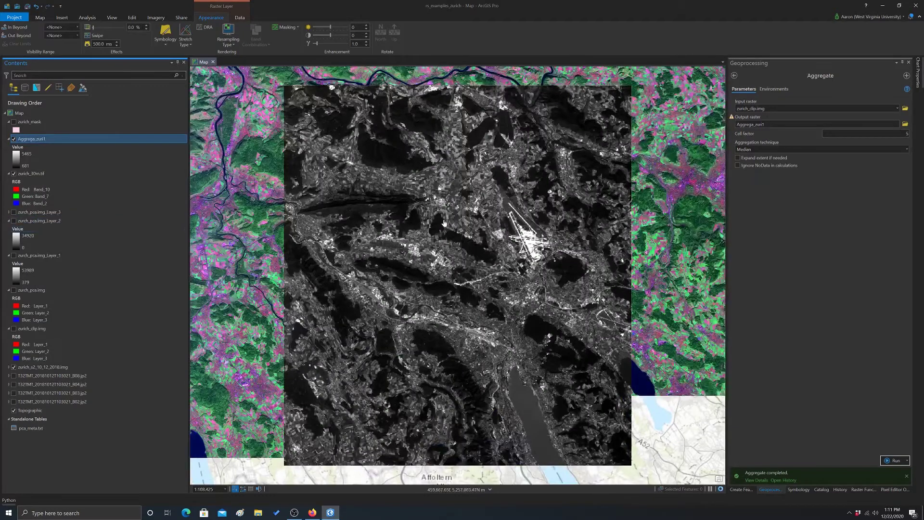
right_click(33, 140)
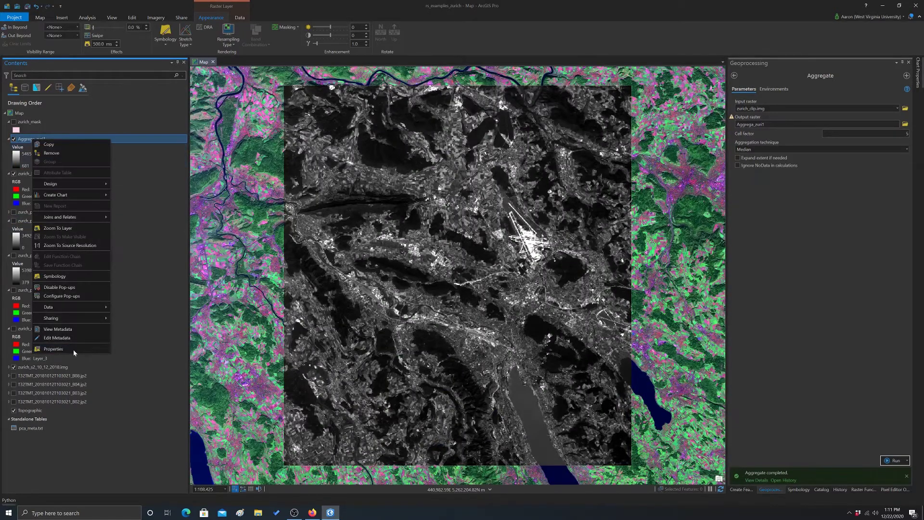
click(75, 353)
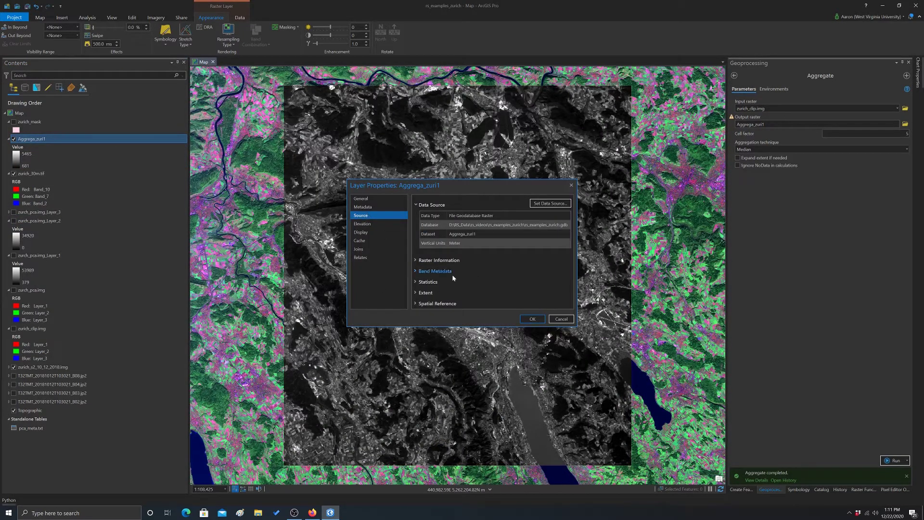
click(426, 260)
scroll(474, 256, down, 2)
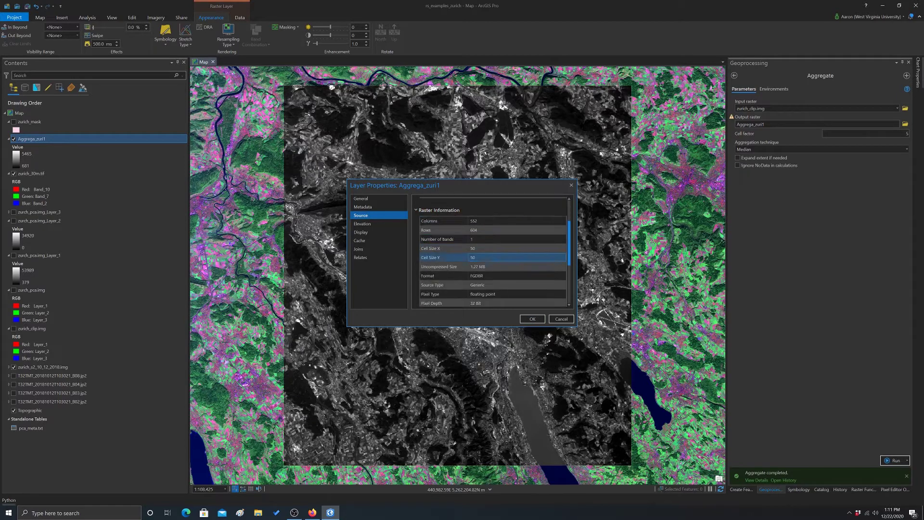
click(572, 186)
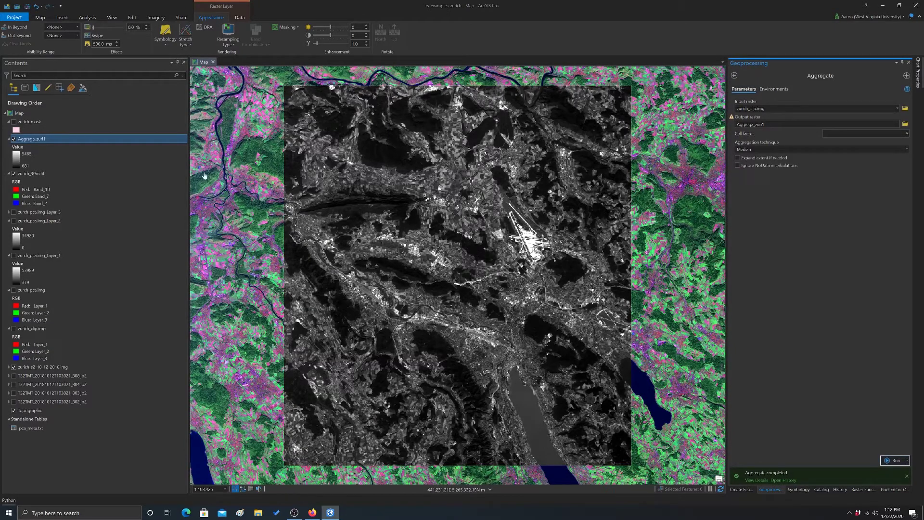
Hide zurich_30m.tif and zurich_s2_10_12_2018.img, and turn on zurich_clip.img
scroll(621, 103, up, 5)
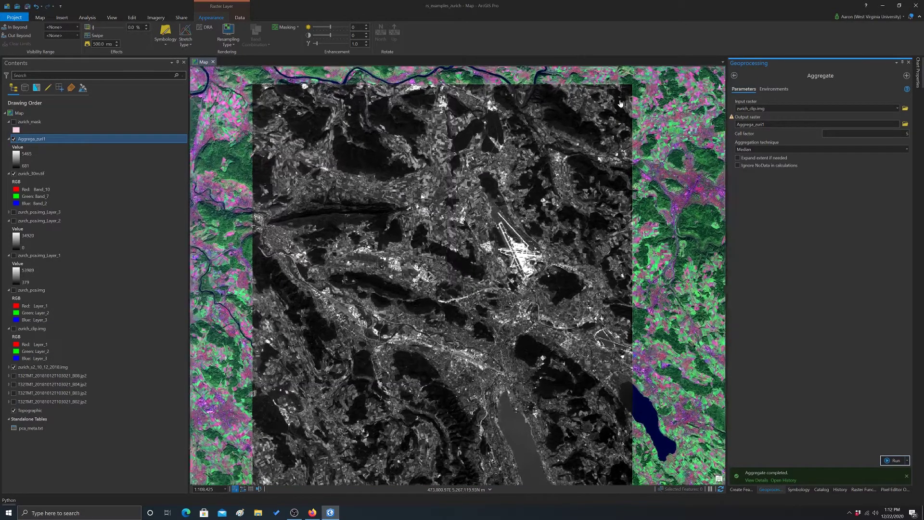
scroll(669, 119, up, 2)
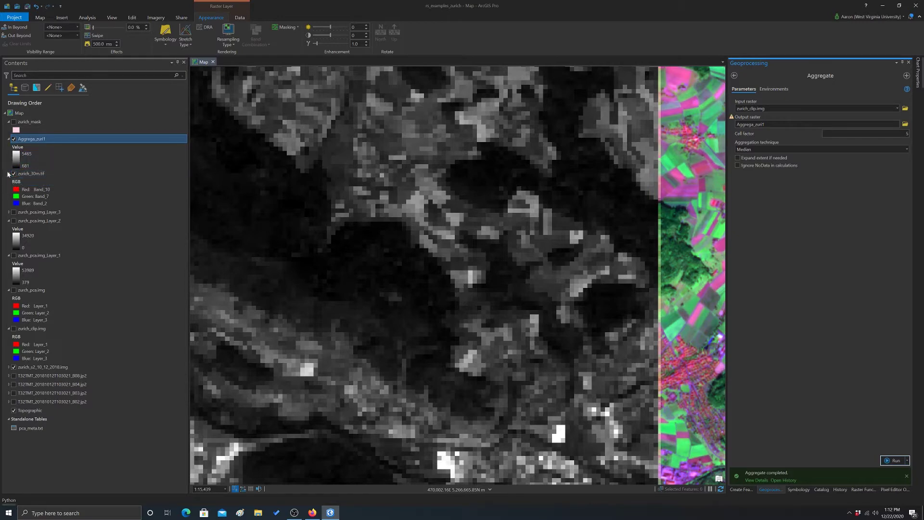
click(14, 175)
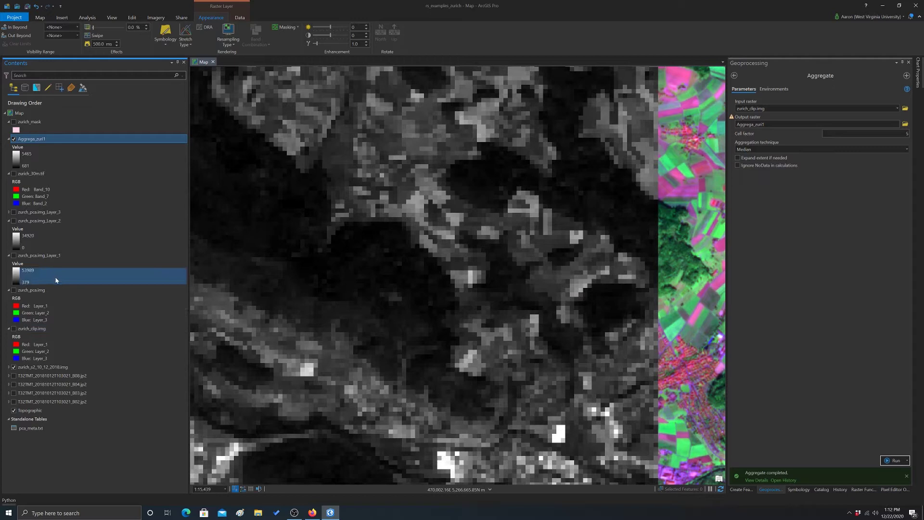
click(14, 328)
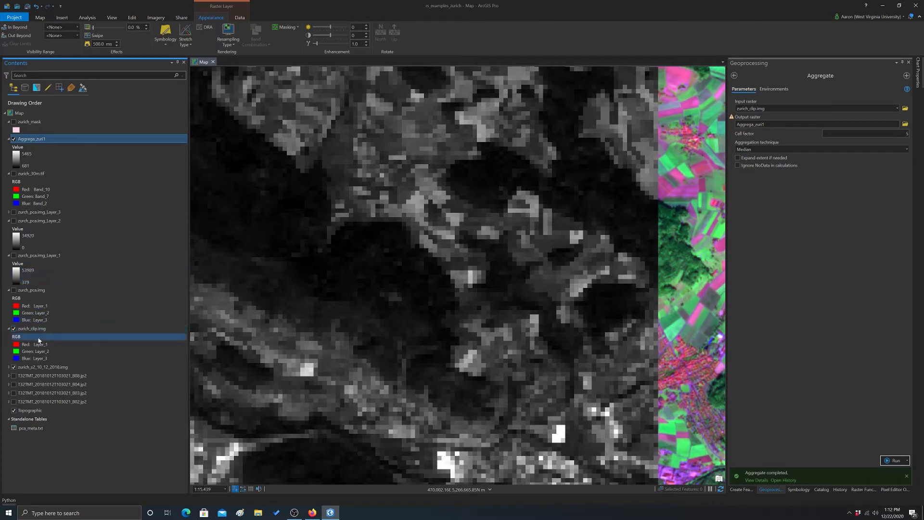
click(14, 367)
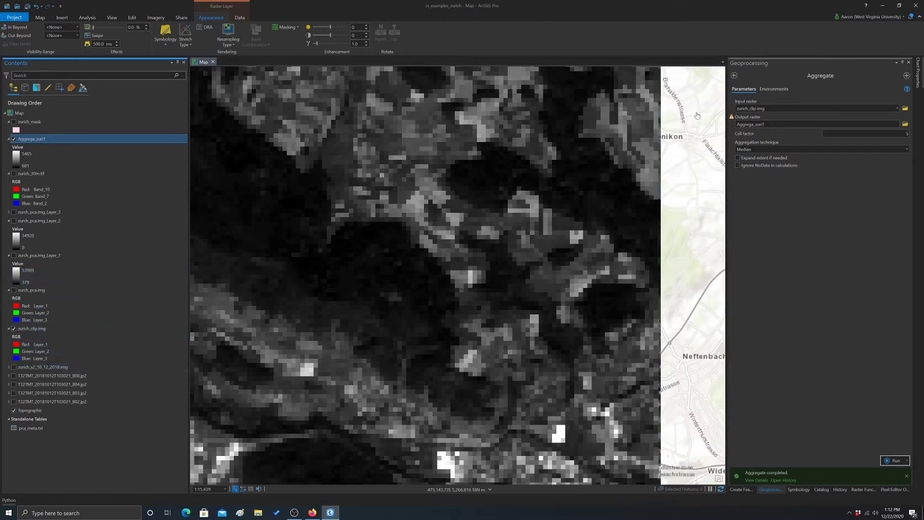
Zoom to about 1:1,258 on Aggrega_zuri1's top edge and center it in view
drag(687, 121, 687, 229)
scroll(645, 101, up, 5)
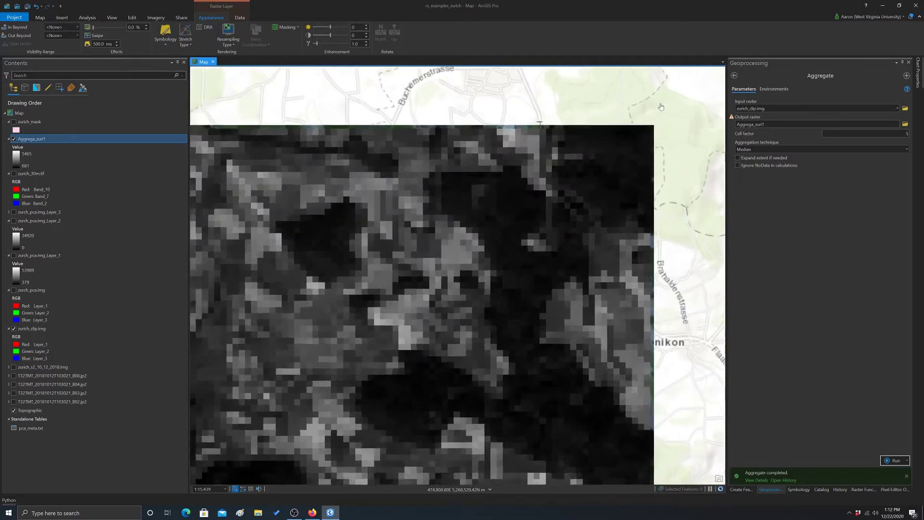
scroll(625, 105, up, 3)
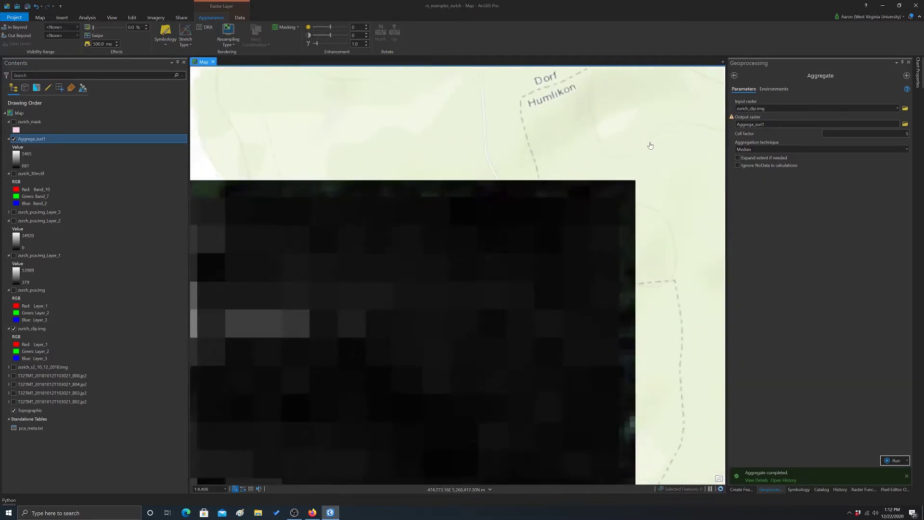
scroll(609, 199, up, 2)
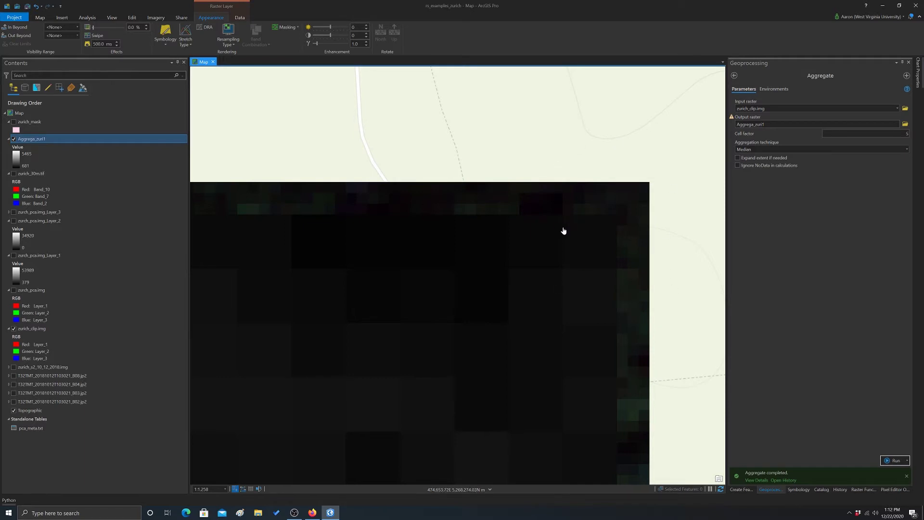
scroll(428, 215, down, 3)
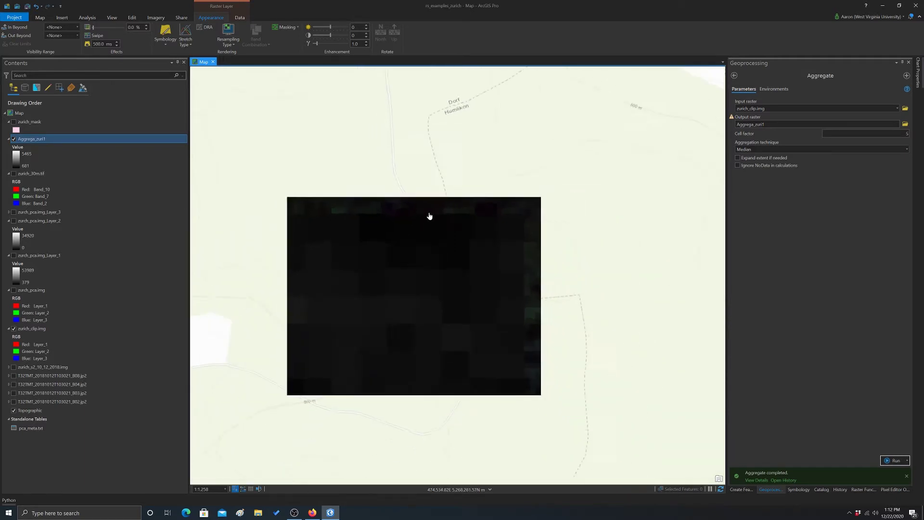
scroll(359, 262, up, 1)
drag(359, 262, 814, 244)
Pan west to the raster's Tegerfelden corner, zoom in, and follow its edge east toward Hard
scroll(445, 242, down, 5)
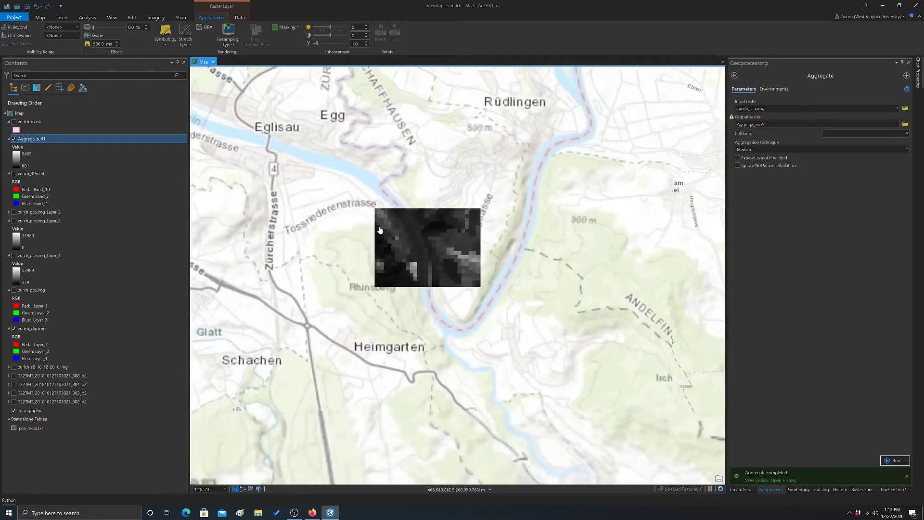
drag(380, 230, 797, 227)
drag(313, 238, 794, 231)
drag(313, 239, 744, 229)
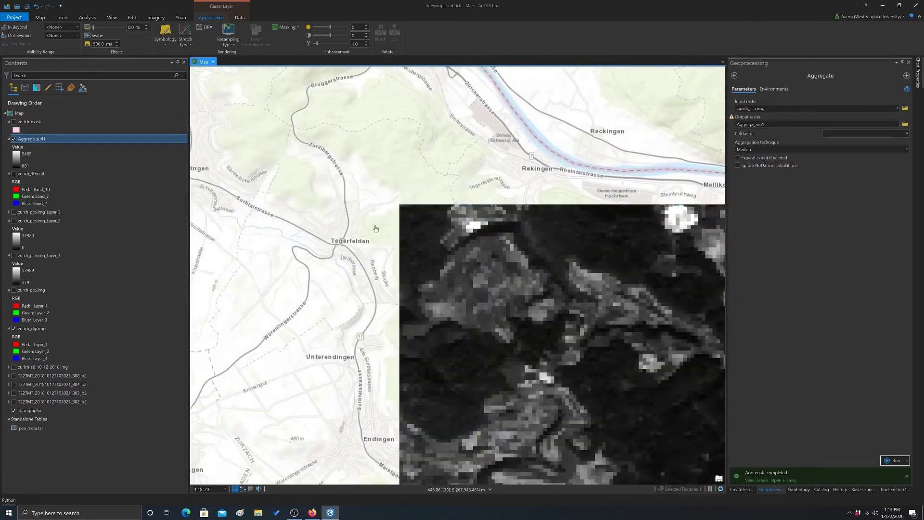
scroll(427, 208, up, 4)
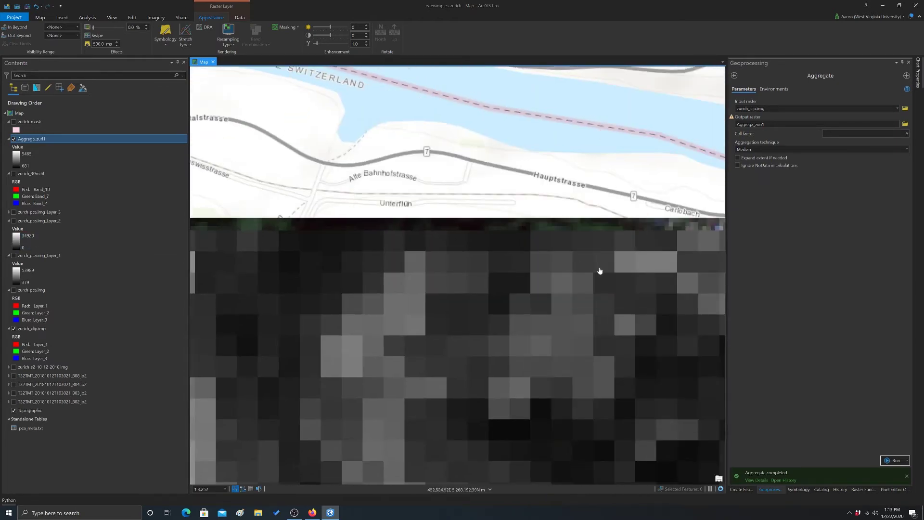
drag(599, 271, 278, 207)
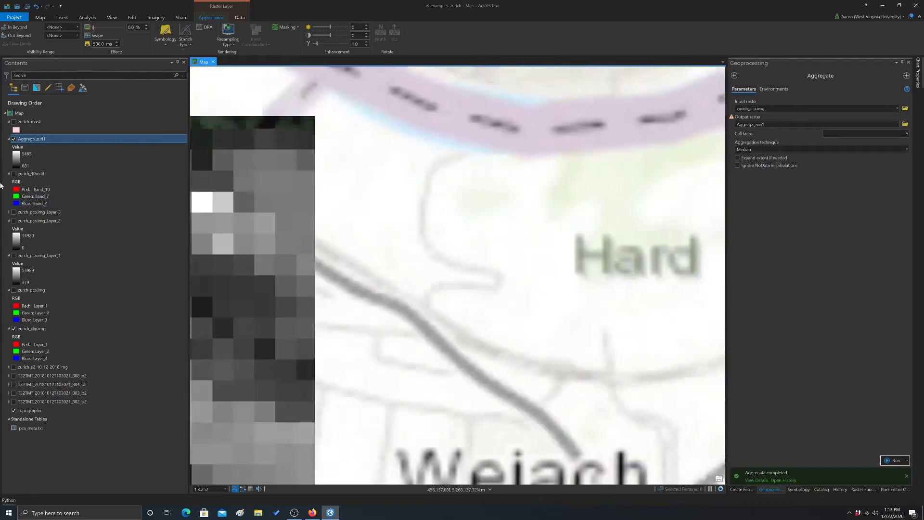
drag(1, 185, 438, 172)
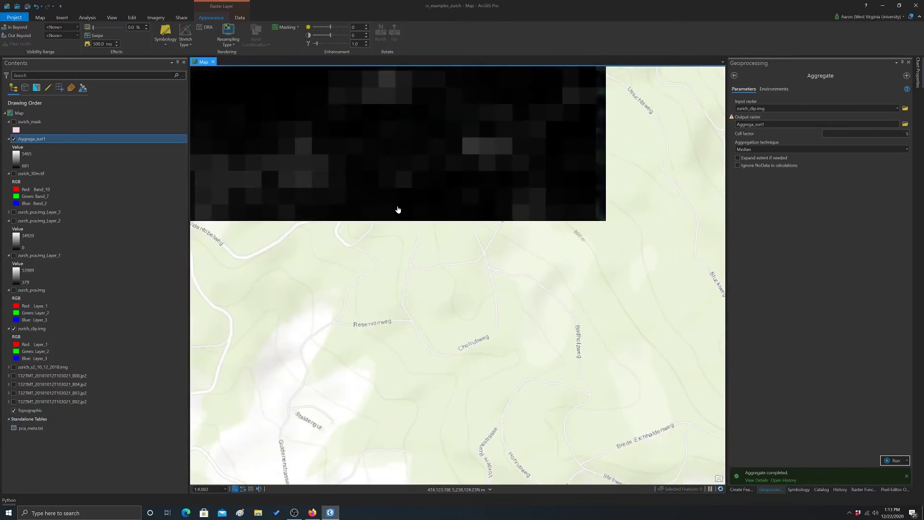
Zoom out to 1:54,891 and trace the raster's edges from Hallwilersee to the northeast corner near Eglisau
drag(398, 209, 819, 209)
scroll(571, 231, down, 5)
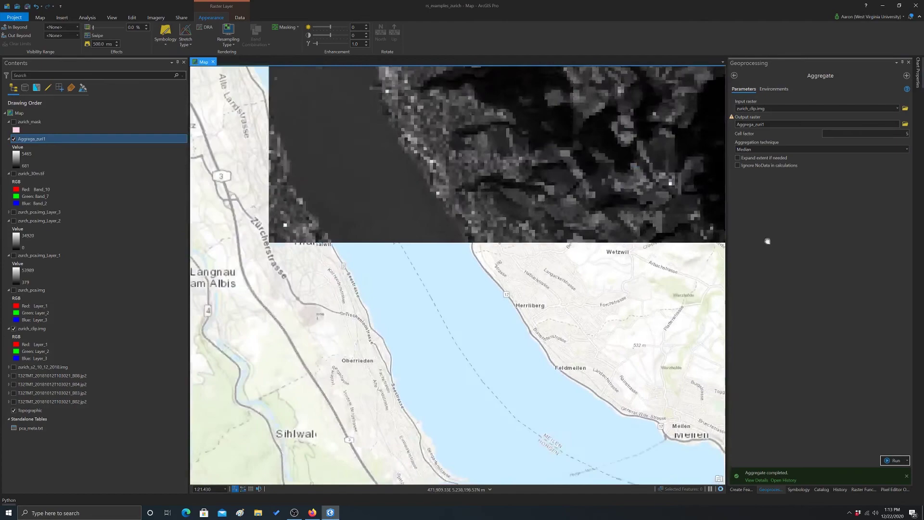
scroll(616, 250, down, 3)
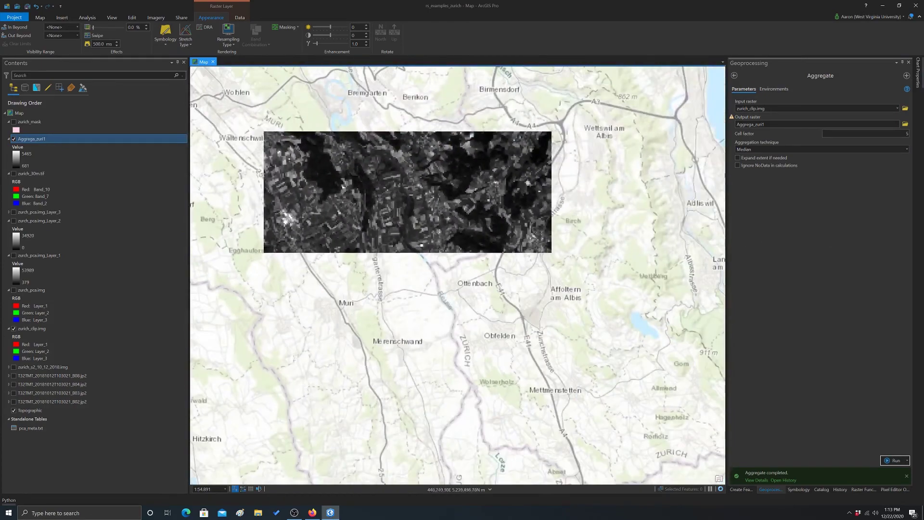
drag(288, 249, 530, 291)
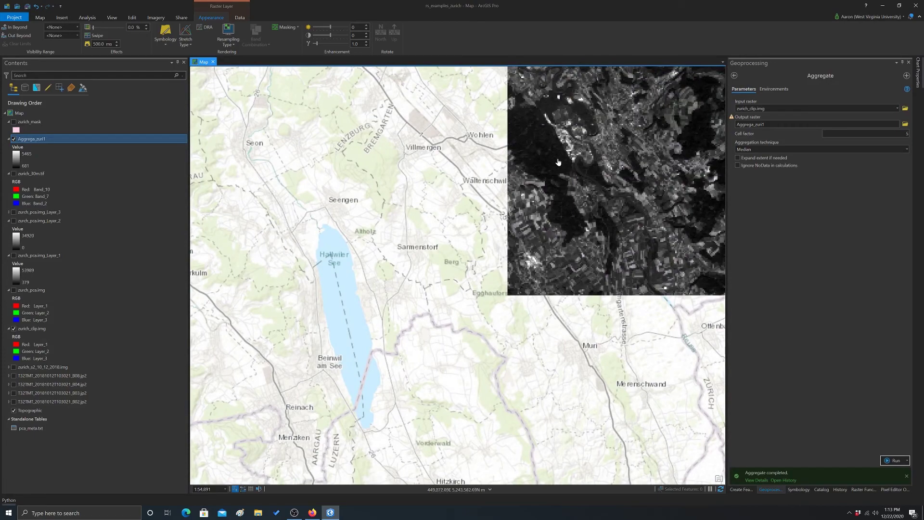
drag(532, 199, 470, 199)
drag(470, 96, 423, 436)
drag(431, 165, 419, 395)
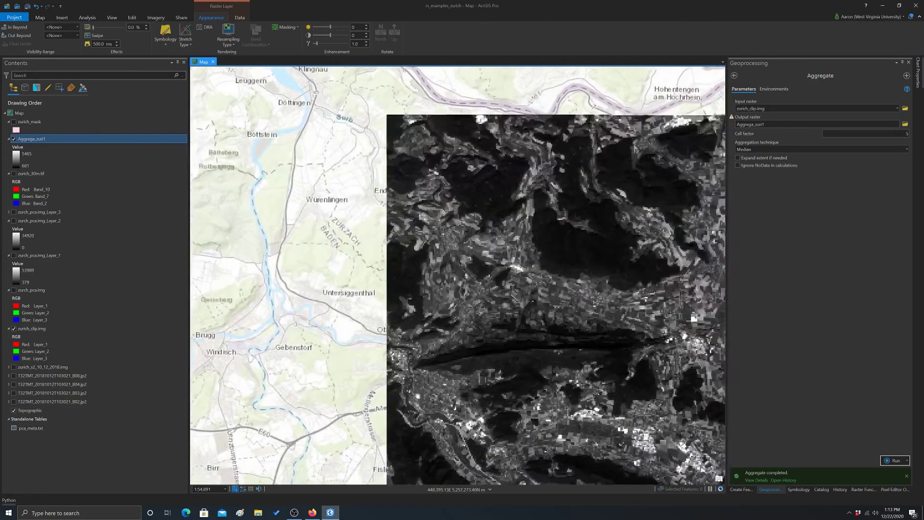
drag(413, 118, 412, 217)
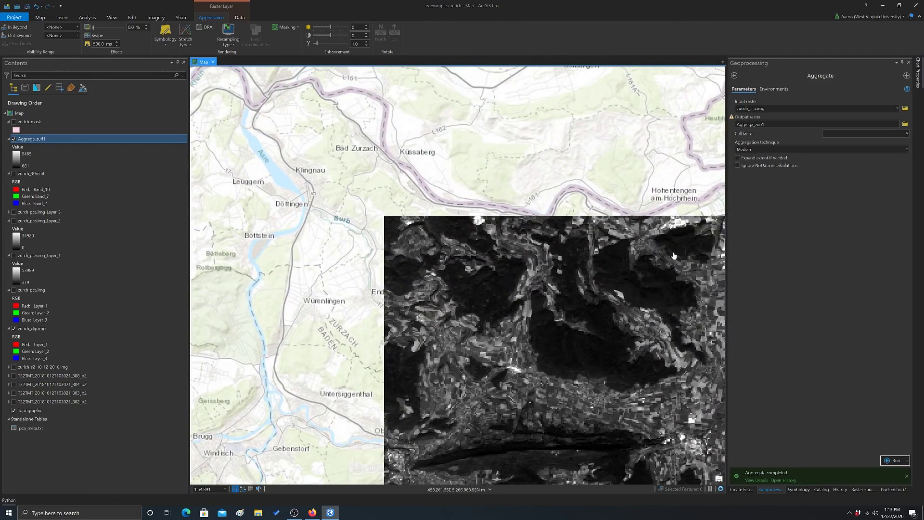
drag(674, 256, 207, 221)
drag(607, 447, 593, 445)
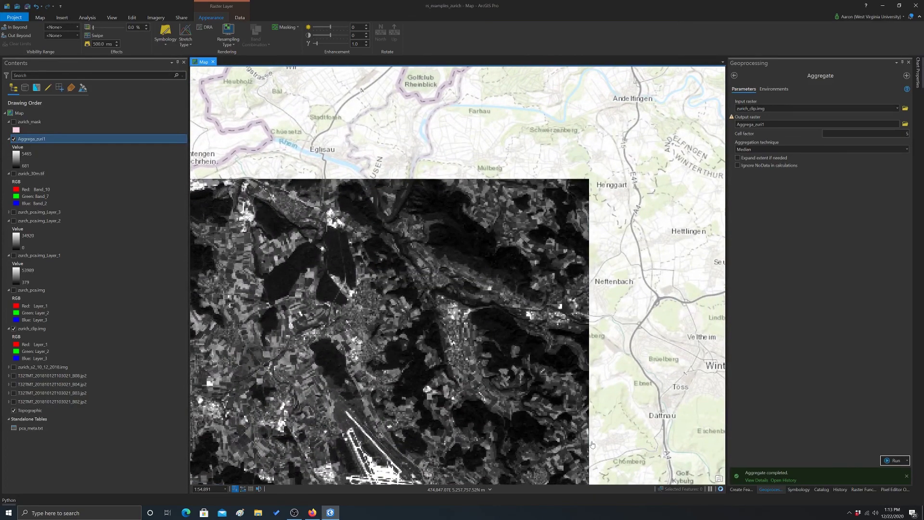